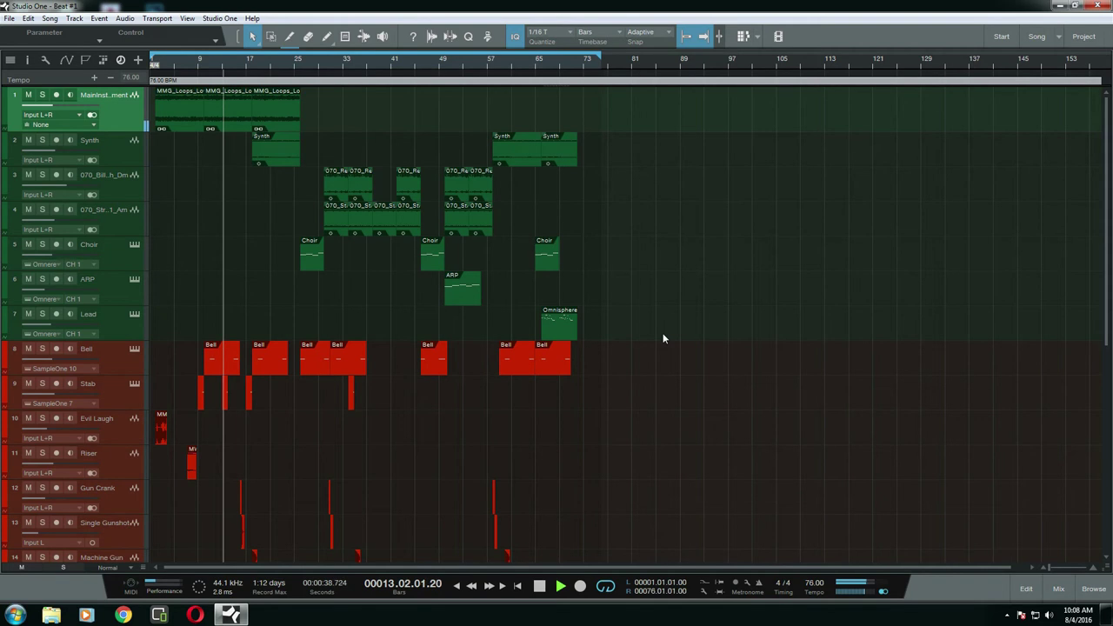
- Look over the arrangement's instrument, effects and drum tracks while the song plays
{"action": "scroll", "coordinate": [663, 338], "scroll_direction": "down", "scroll_amount": 5}
{"action": "scroll", "coordinate": [662, 338], "scroll_direction": "down", "scroll_amount": 4}
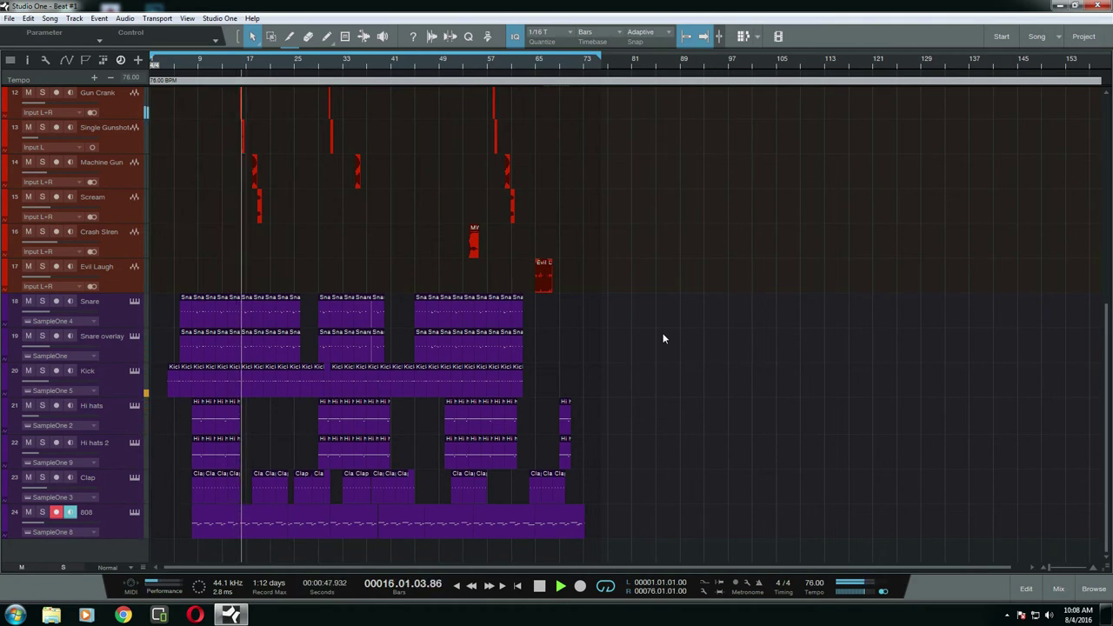
{"action": "scroll", "coordinate": [662, 338], "scroll_direction": "up", "scroll_amount": 2}
{"action": "scroll", "coordinate": [663, 339], "scroll_direction": "up", "scroll_amount": 6}
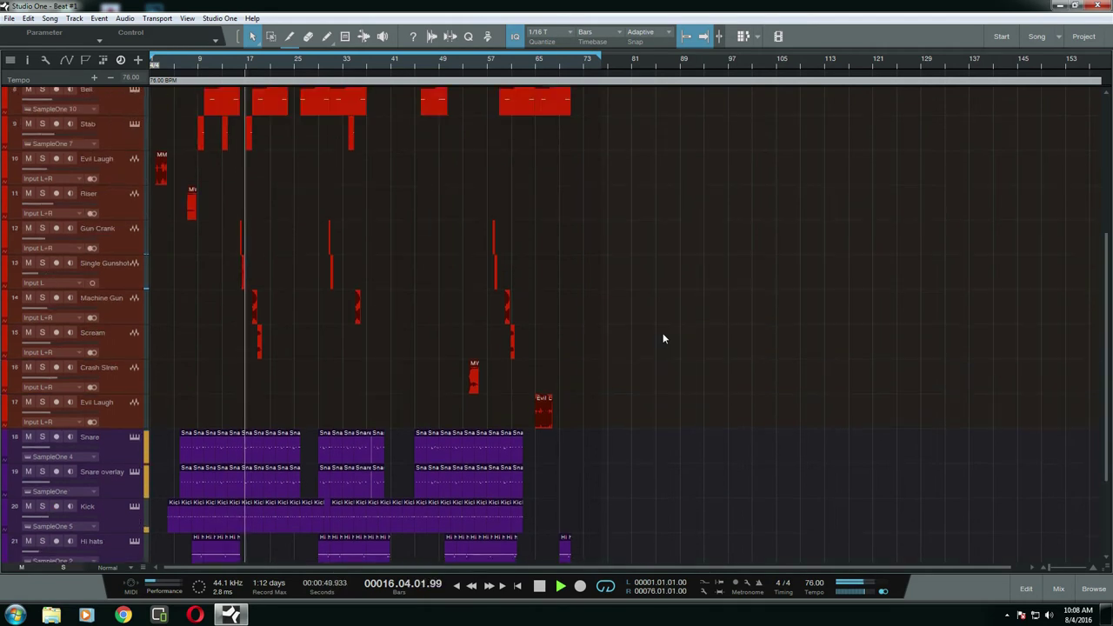
{"action": "scroll", "coordinate": [662, 338], "scroll_direction": "up", "scroll_amount": 4}
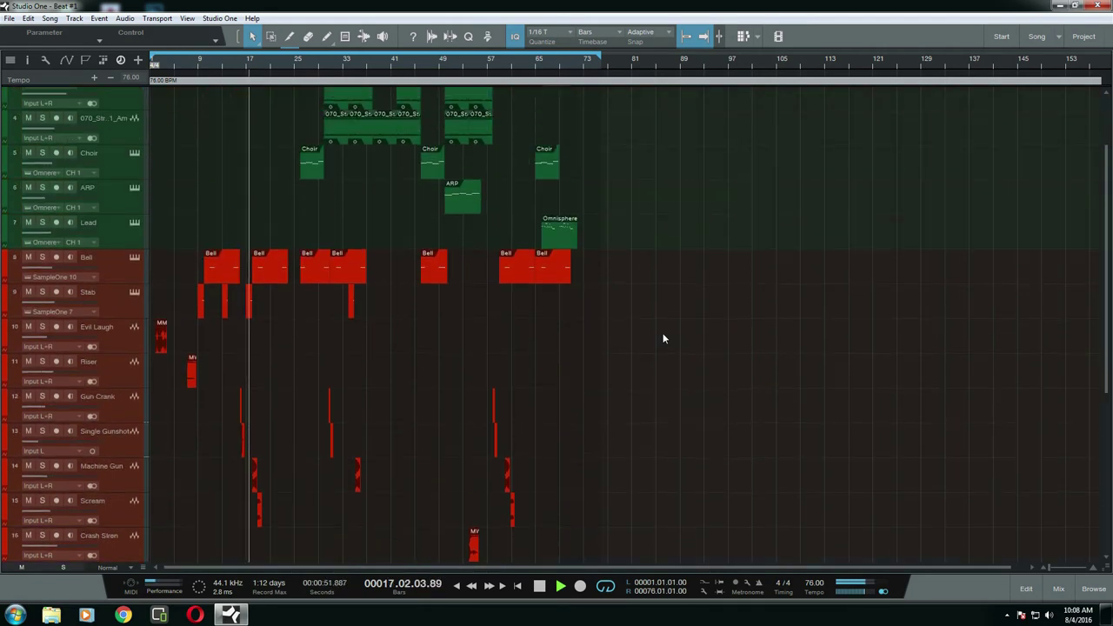
{"action": "scroll", "coordinate": [662, 338], "scroll_direction": "down", "scroll_amount": 2}
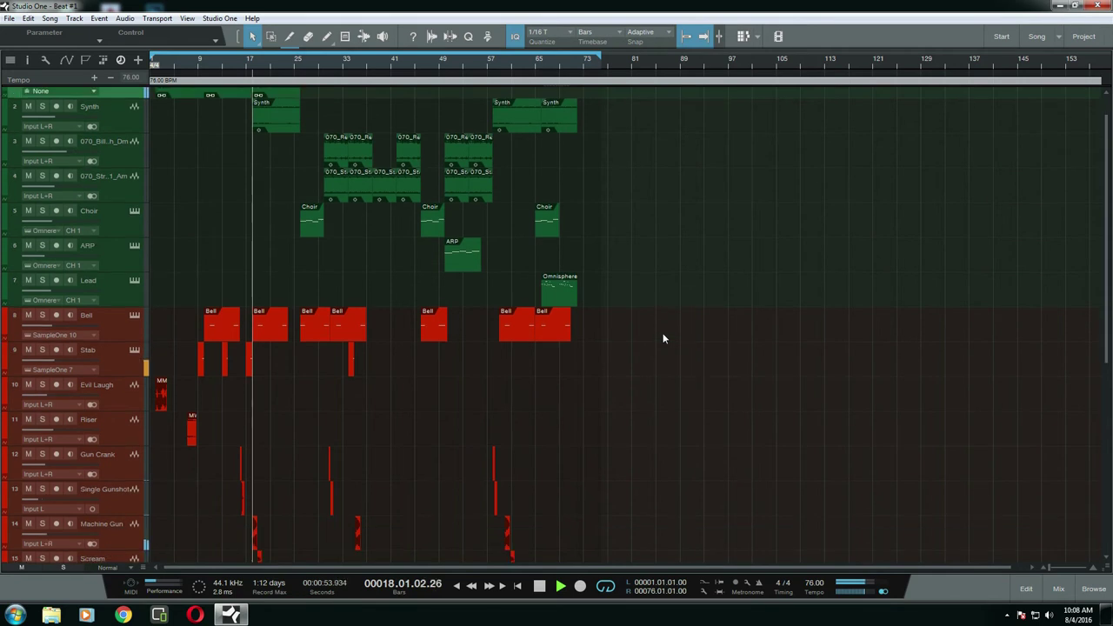
{"action": "scroll", "coordinate": [662, 338], "scroll_direction": "up", "scroll_amount": 2}
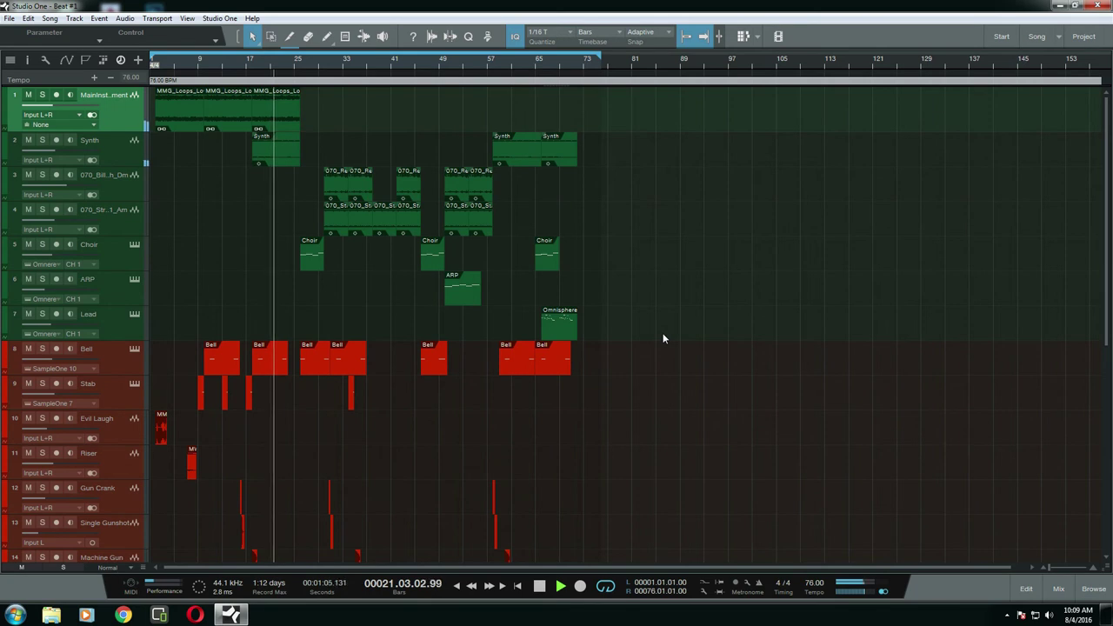
{"action": "scroll", "coordinate": [663, 338], "scroll_direction": "down", "scroll_amount": 1}
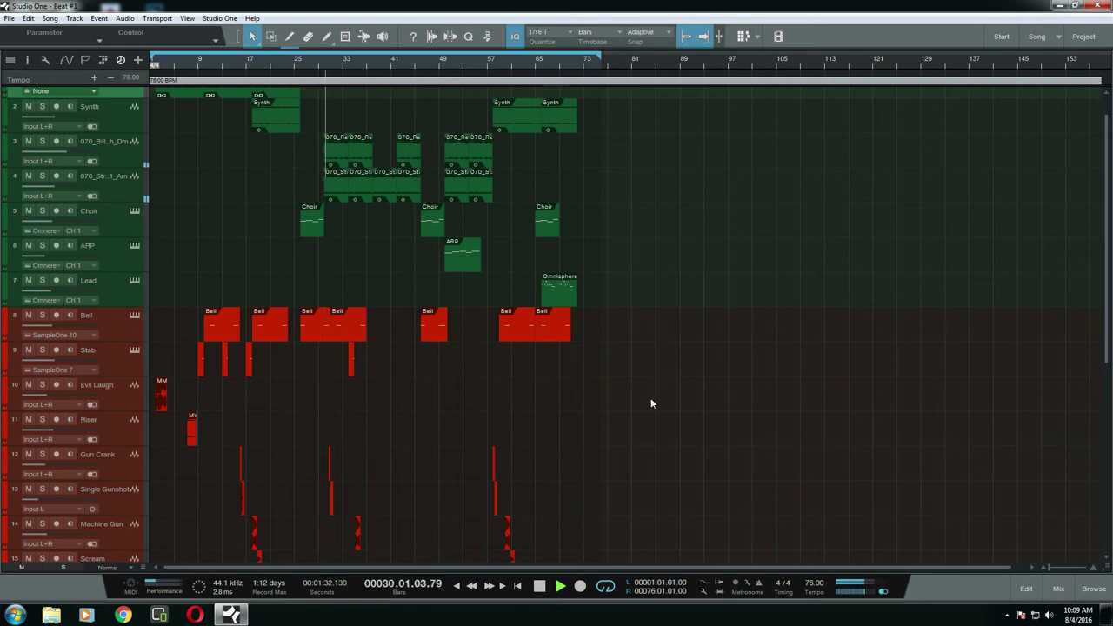
- Show the mixer console, make it taller, and enlarge the channels' Sends area
{"action": "key", "text": "F3"}
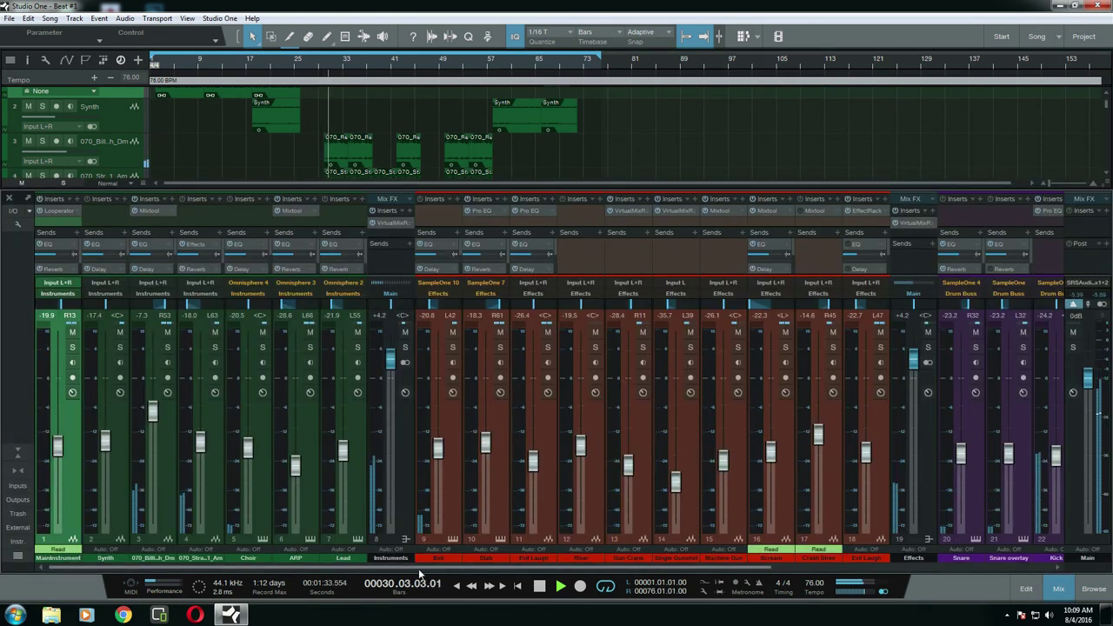
{"action": "left_click_drag", "start_coordinate": [406, 566], "coordinate": [725, 570]}
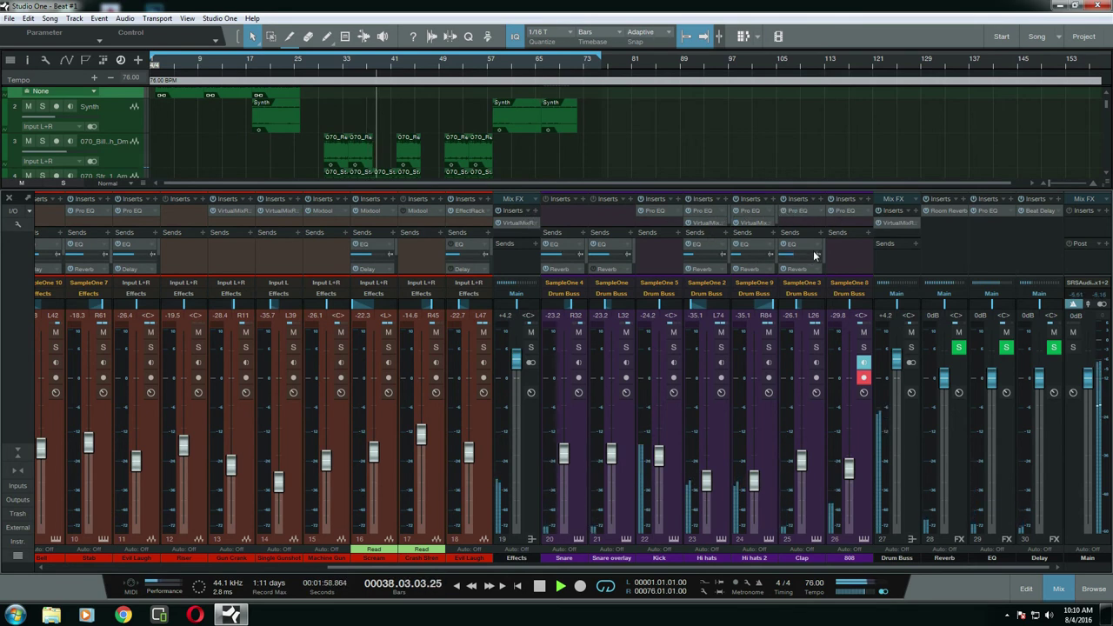
{"action": "left_click_drag", "start_coordinate": [842, 188], "coordinate": [819, 145]}
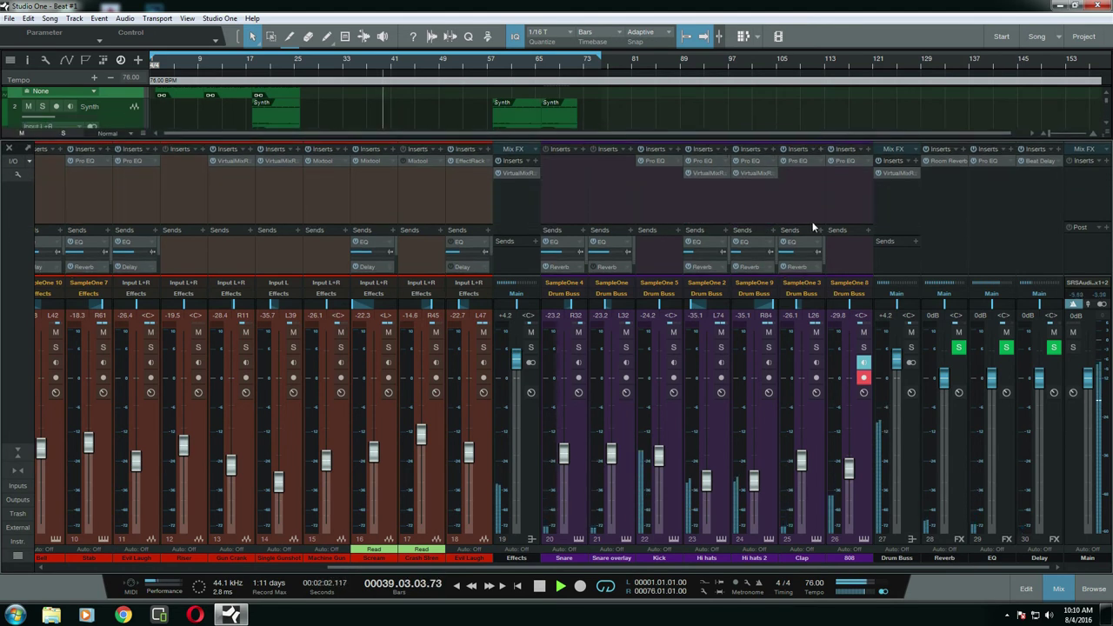
{"action": "left_click_drag", "start_coordinate": [805, 221], "coordinate": [806, 205]}
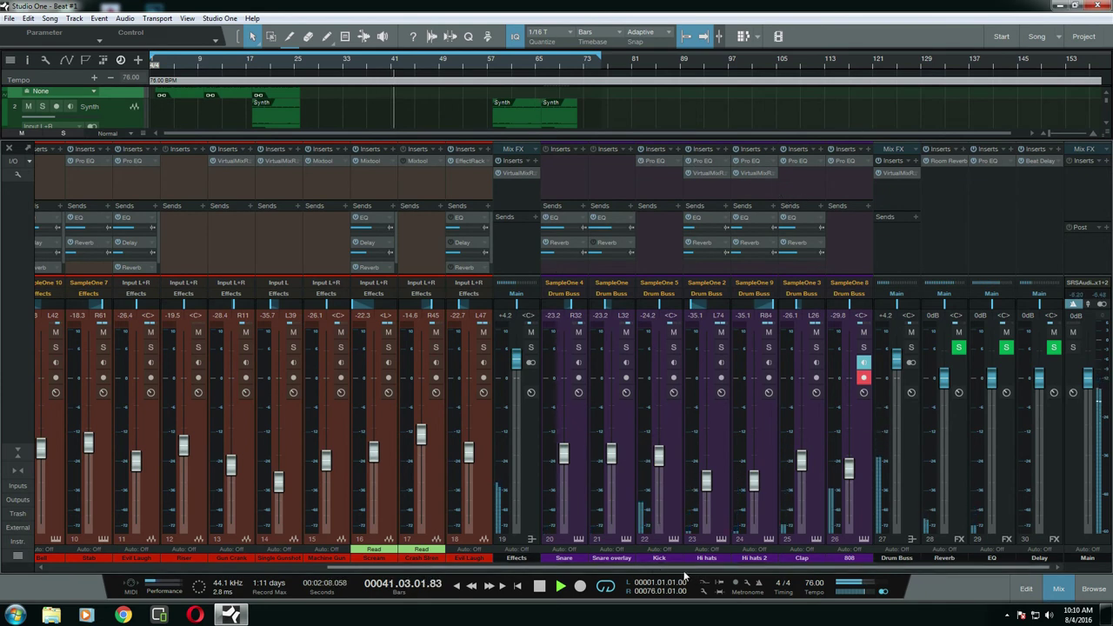
- Inspect the Pro EQ insert on the first Evil Laugh channel and close it
{"action": "left_click_drag", "start_coordinate": [658, 570], "coordinate": [396, 566]}
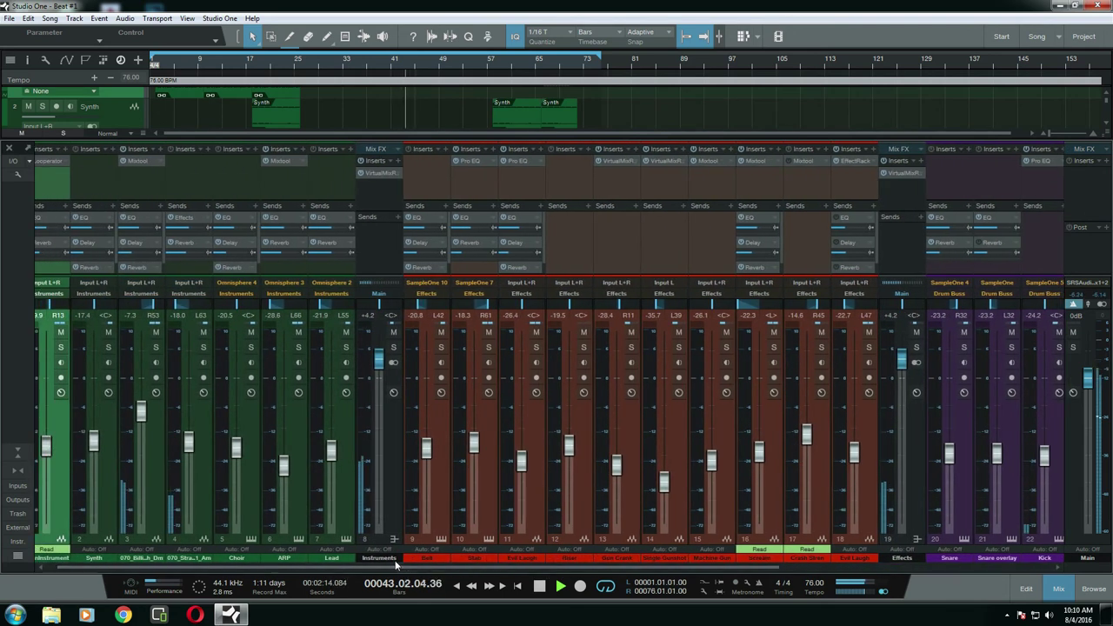
{"action": "left_click", "coordinate": [519, 161]}
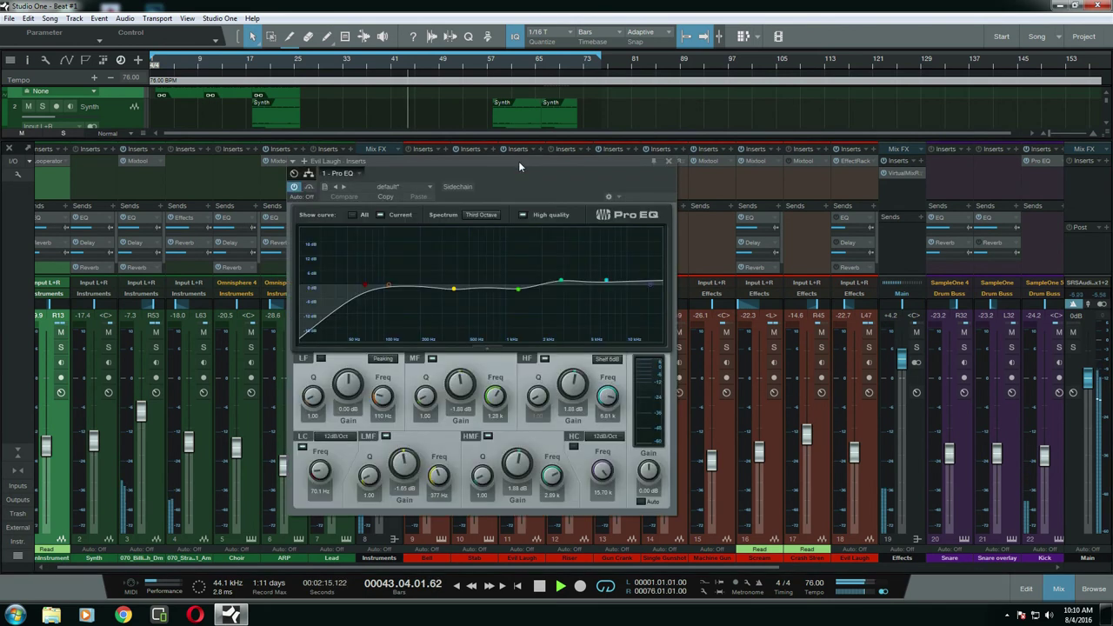
{"action": "left_click", "coordinate": [667, 162]}
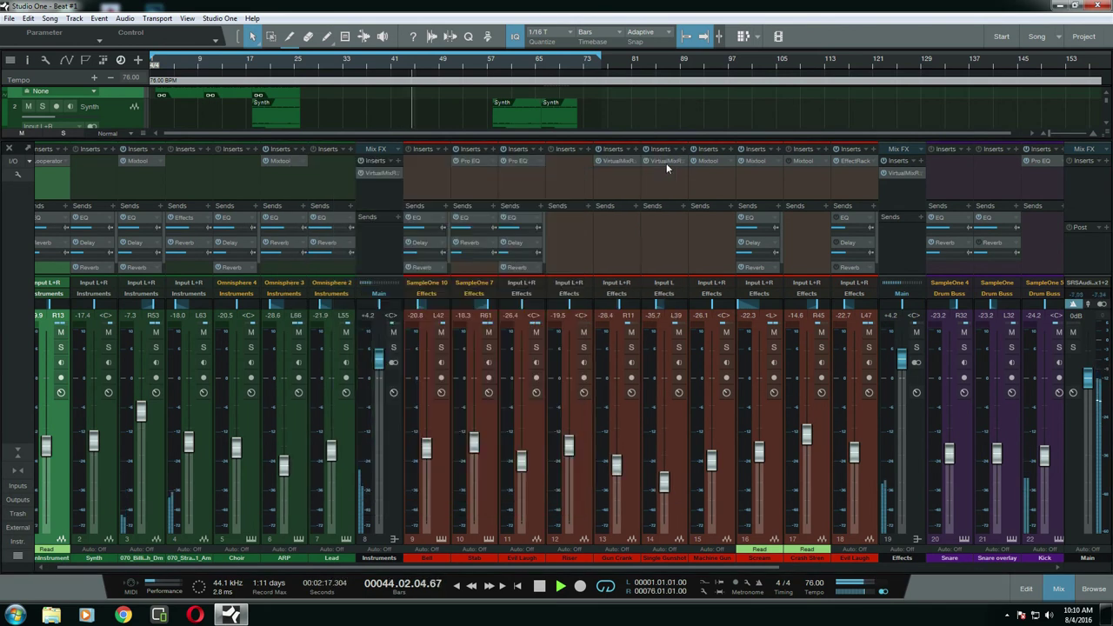
- Examine the EffectRack insert with EchoBoy on the second Evil Laugh channel, including its effects list, and close it
{"action": "left_click_drag", "start_coordinate": [585, 561], "coordinate": [696, 562]}
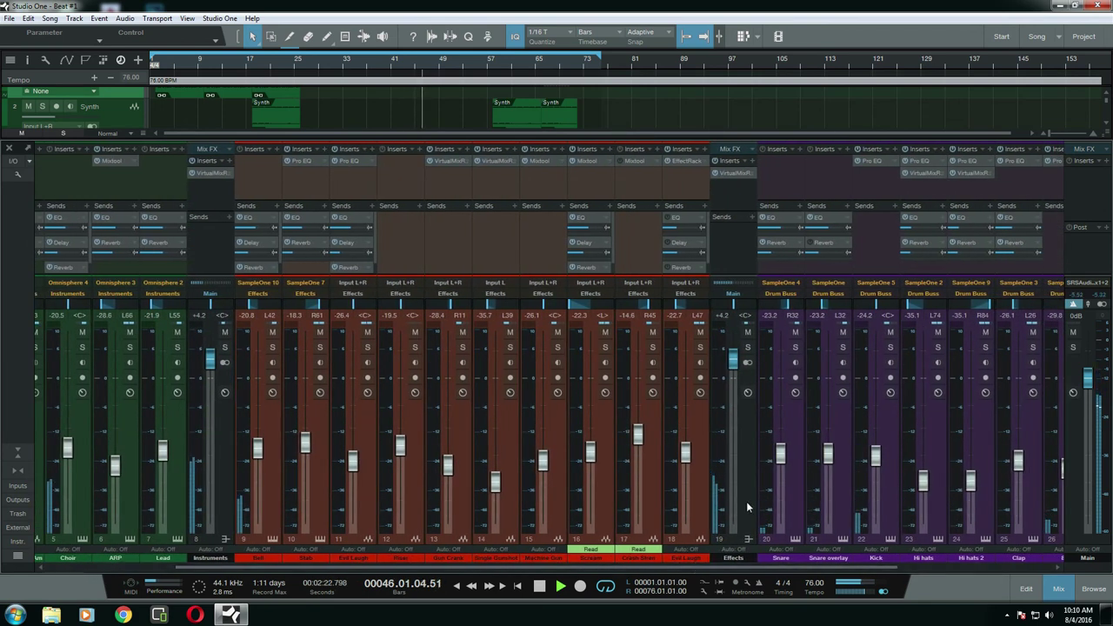
{"action": "left_click", "coordinate": [684, 160]}
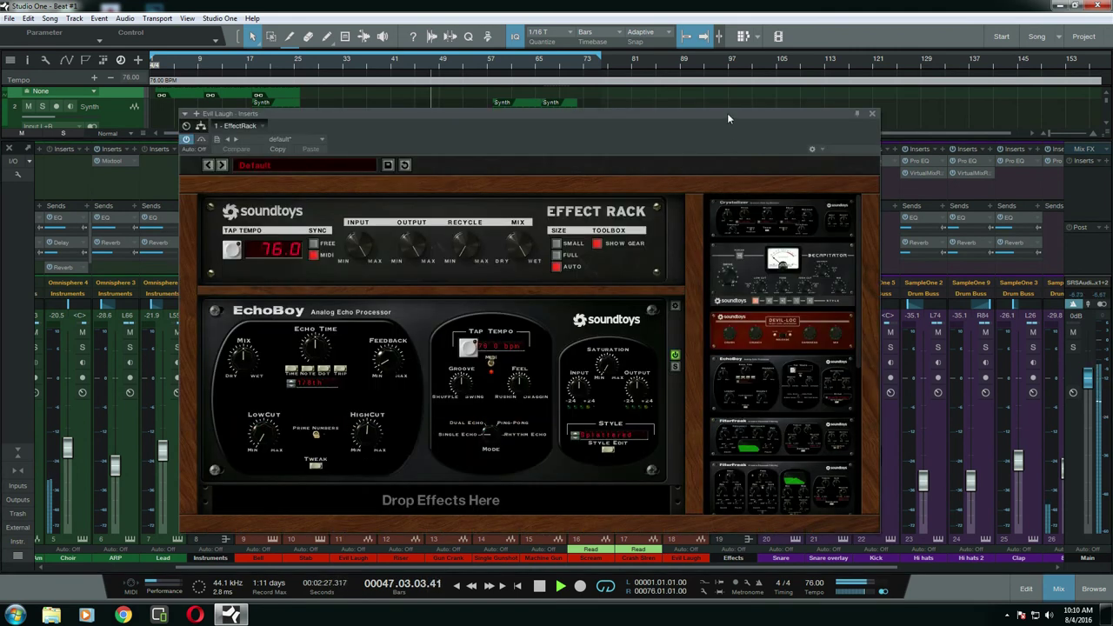
{"action": "mouse_move", "coordinate": [730, 141]}
{"action": "left_mouse_down"}
{"action": "mouse_move", "coordinate": [712, 127]}
{"action": "mouse_move", "coordinate": [691, 145]}
{"action": "mouse_move", "coordinate": [713, 171]}
{"action": "mouse_move", "coordinate": [728, 150]}
{"action": "left_mouse_up"}
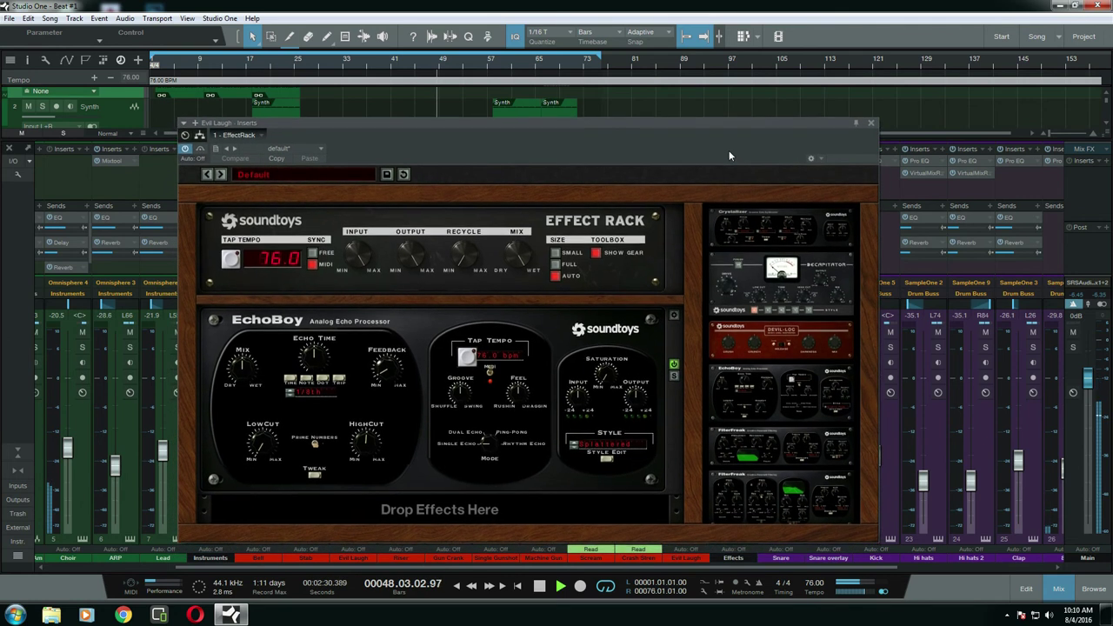
{"action": "scroll", "coordinate": [859, 271], "scroll_direction": "down", "scroll_amount": 1}
{"action": "left_click_drag", "start_coordinate": [859, 271], "coordinate": [853, 241]}
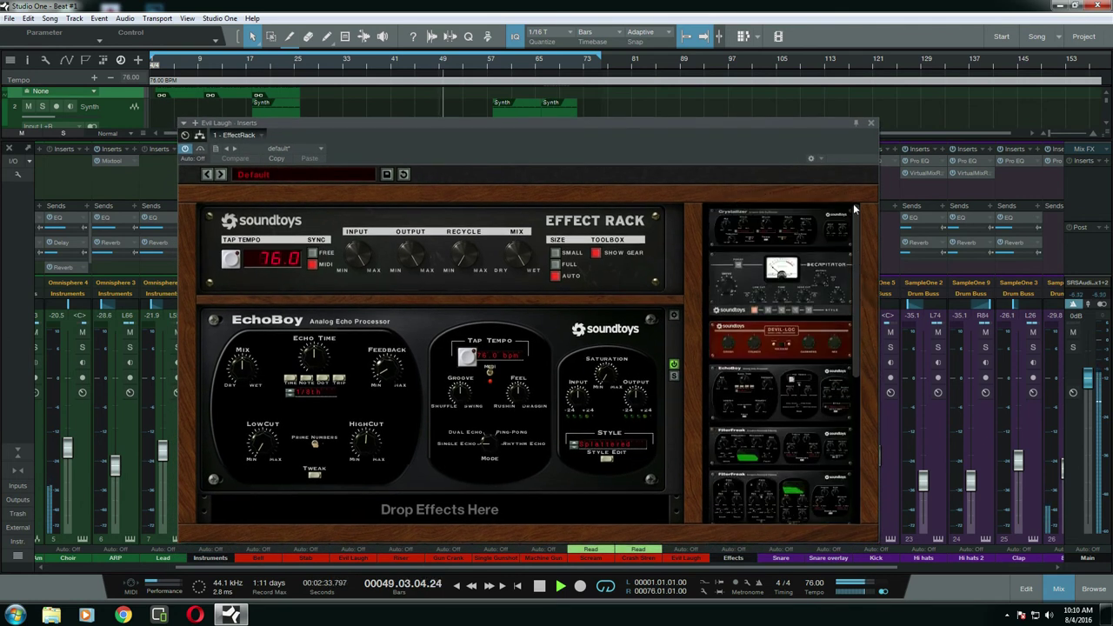
{"action": "left_click", "coordinate": [871, 124]}
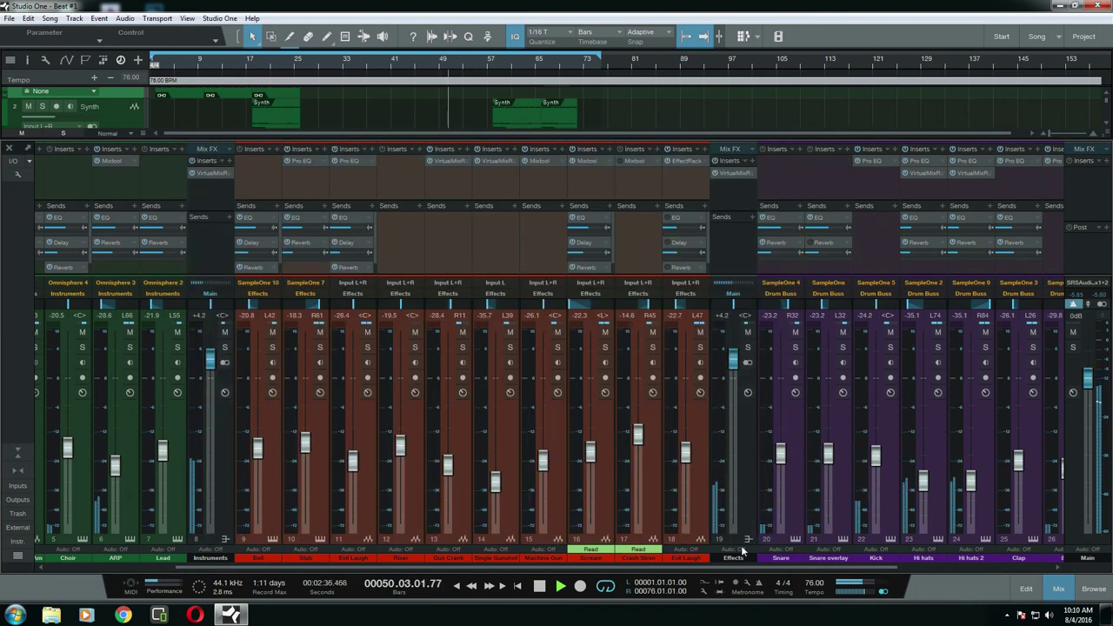
- View the Room Reverb settings on the Reverb FX channel and close the plug-in
{"action": "left_click_drag", "start_coordinate": [748, 565], "coordinate": [940, 564]}
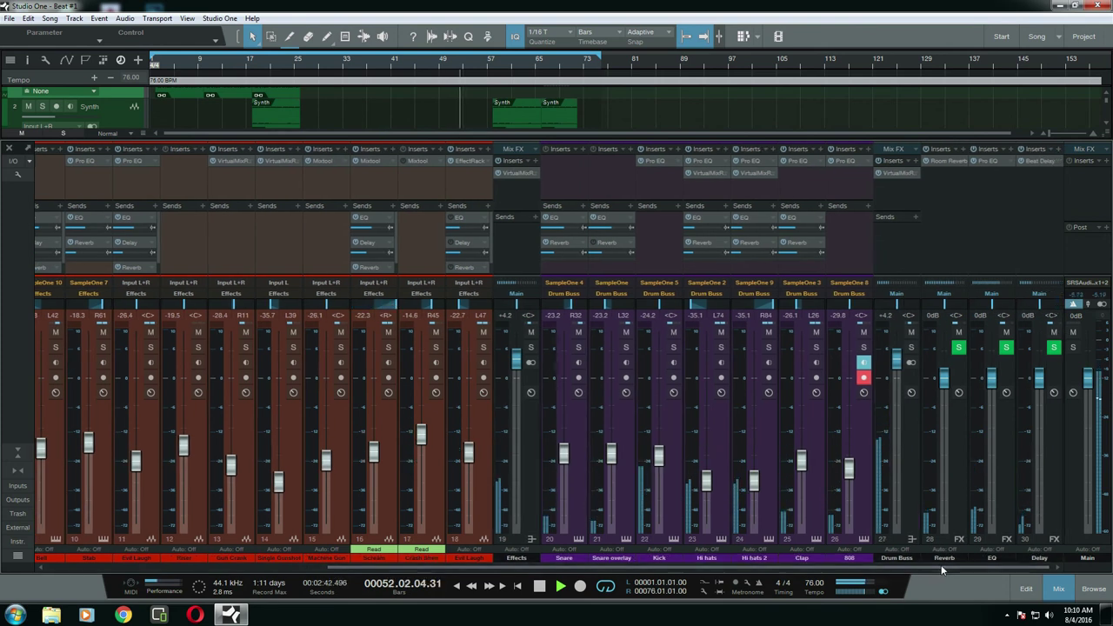
{"action": "left_click", "coordinate": [943, 161]}
{"action": "left_click_drag", "start_coordinate": [423, 142], "coordinate": [439, 275]}
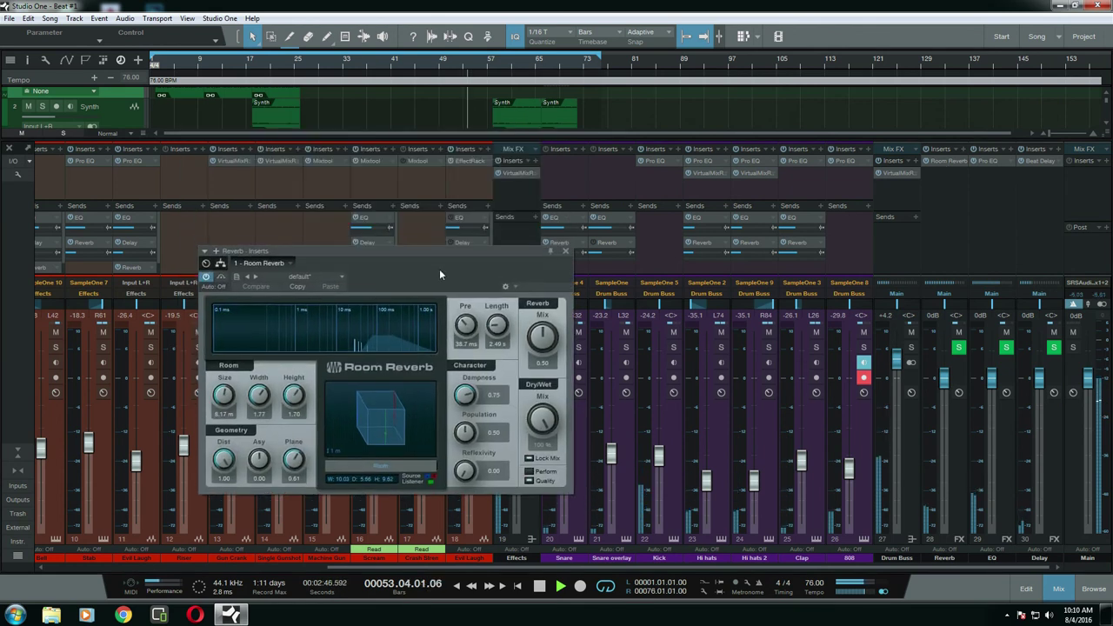
{"action": "left_click", "coordinate": [565, 252]}
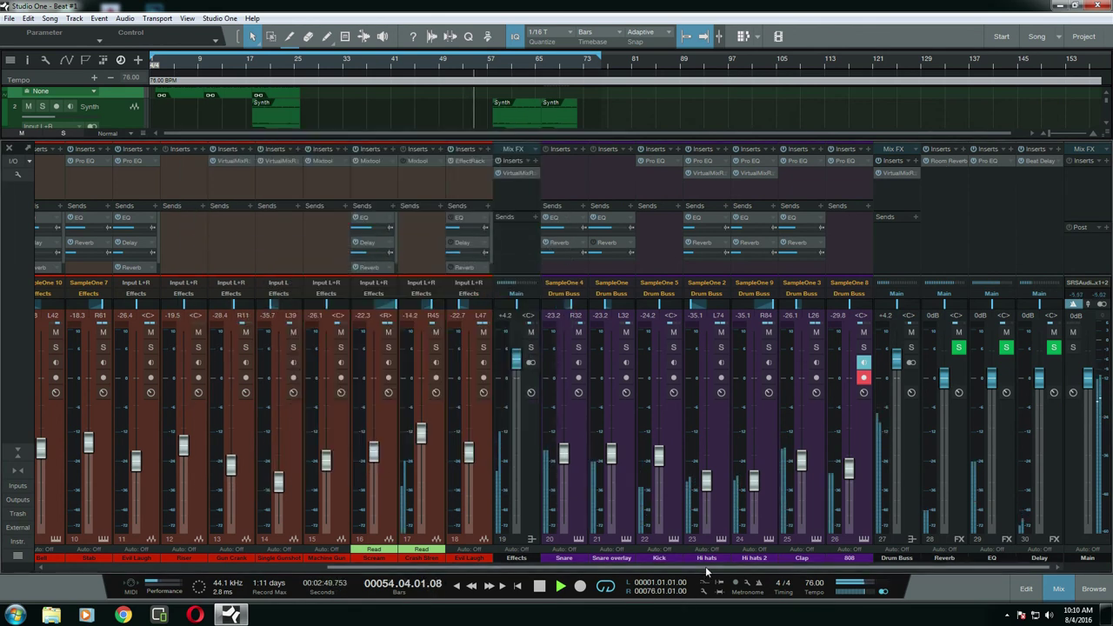
- View the Virtual Mix Rack insert on the first Hi hats channel and close it
{"action": "left_click_drag", "start_coordinate": [703, 571], "coordinate": [679, 568]}
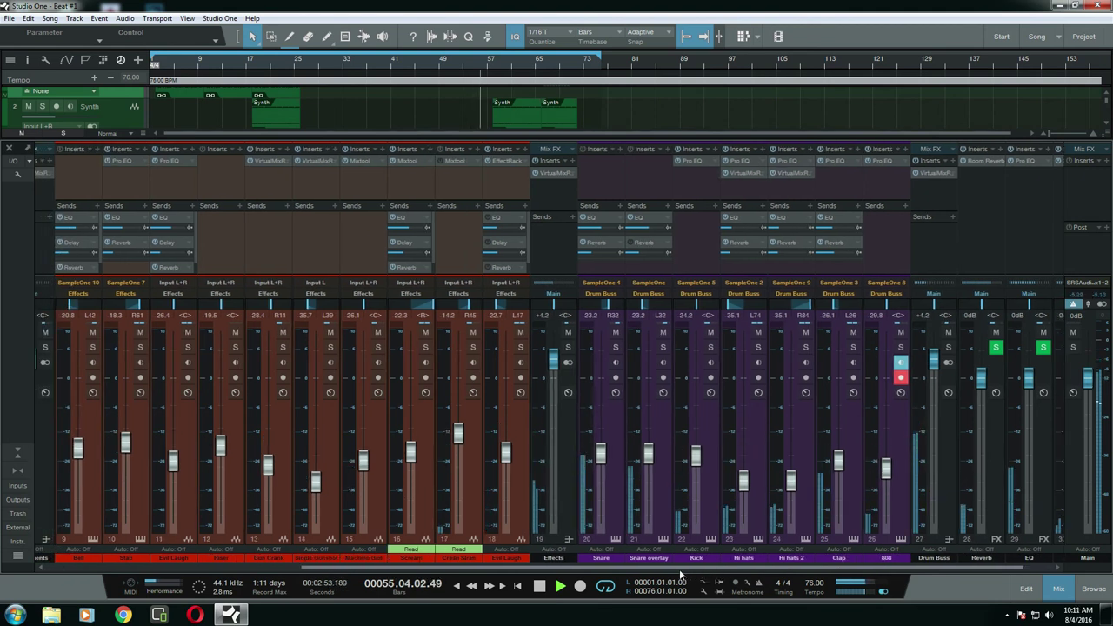
{"action": "left_click", "coordinate": [741, 173]}
{"action": "left_click_drag", "start_coordinate": [450, 283], "coordinate": [434, 176]}
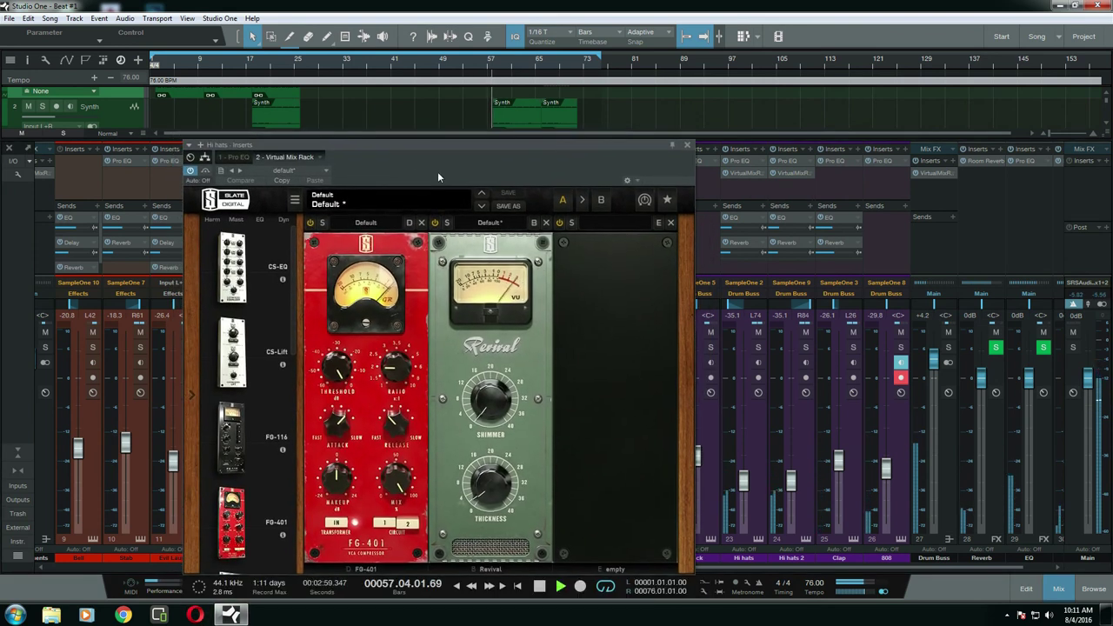
{"action": "left_click", "coordinate": [687, 145]}
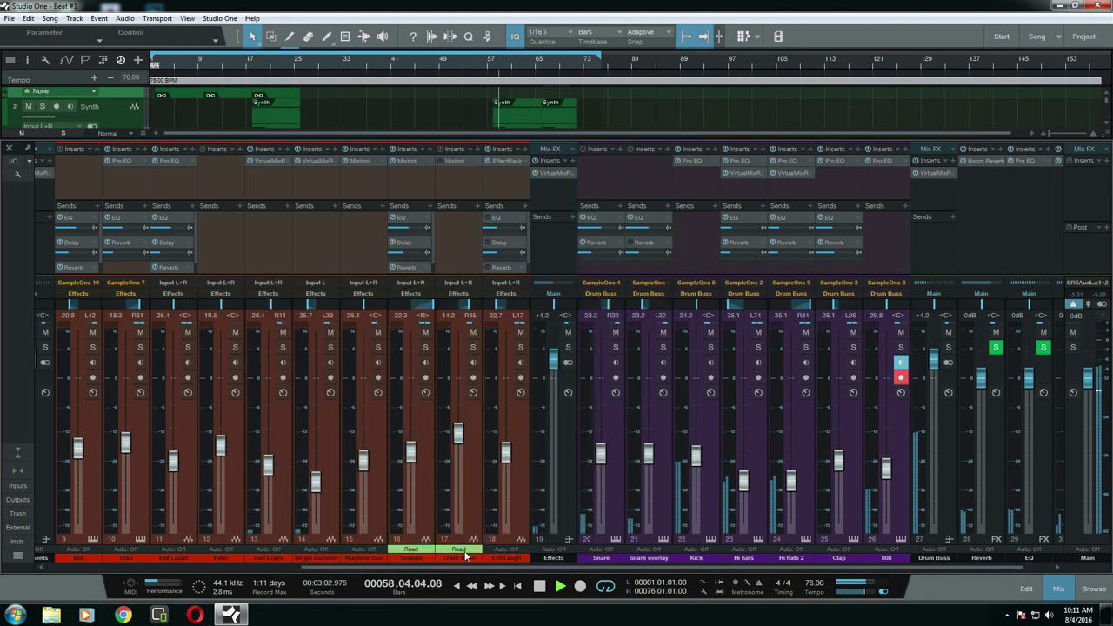
- Hide the mixer console and look over the browser's effects list by vendor, closing the browser again
{"action": "left_click_drag", "start_coordinate": [480, 568], "coordinate": [218, 567]}
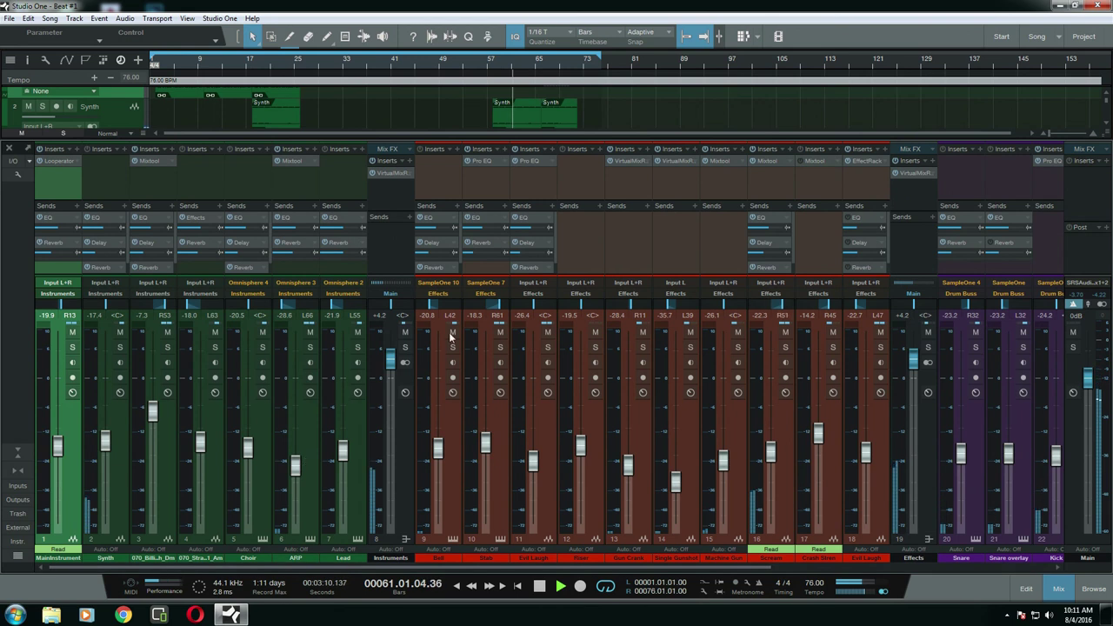
{"action": "key", "text": "F3"}
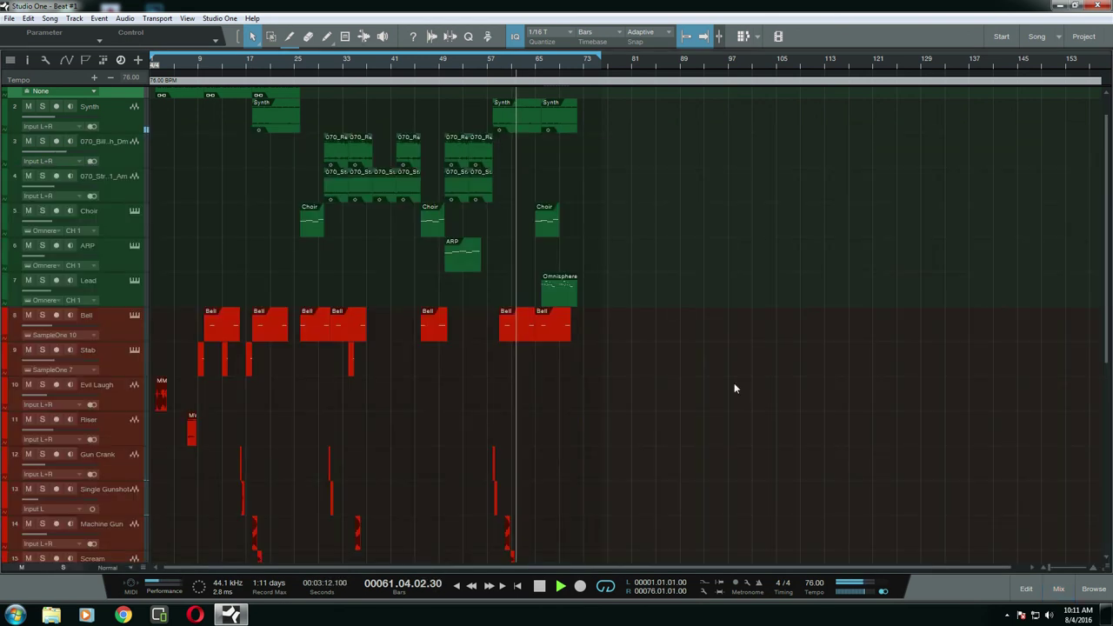
{"action": "left_click", "coordinate": [1092, 592]}
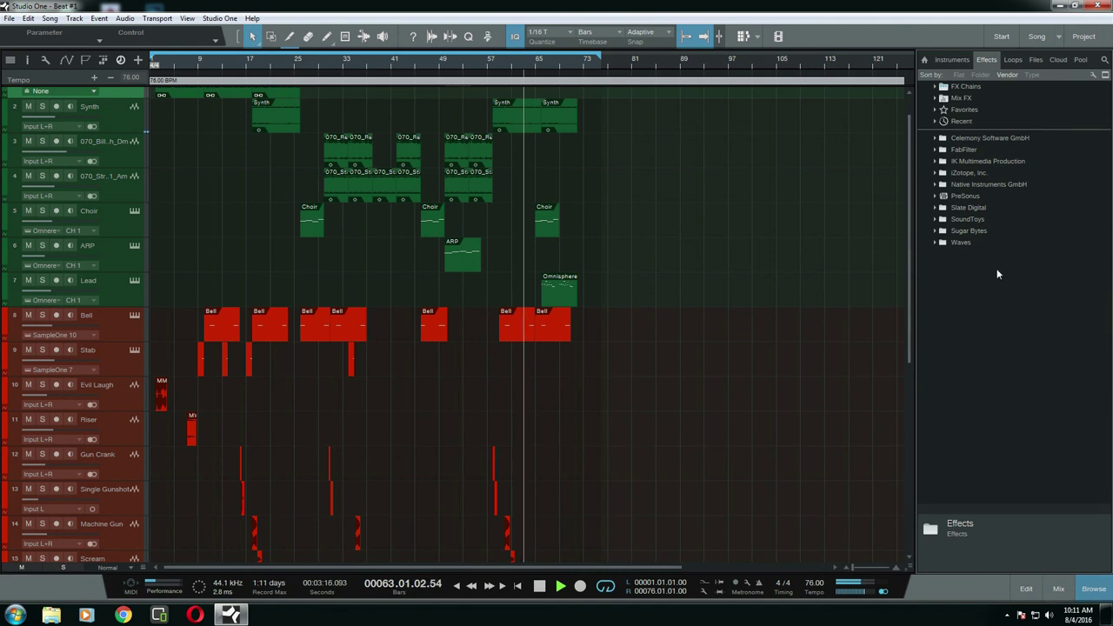
{"action": "left_click", "coordinate": [1094, 591]}
- Review the effects and drum tracks in the full arrangement view
{"action": "scroll", "coordinate": [642, 382], "scroll_direction": "down", "scroll_amount": 3}
{"action": "scroll", "coordinate": [642, 388], "scroll_direction": "down", "scroll_amount": 5}
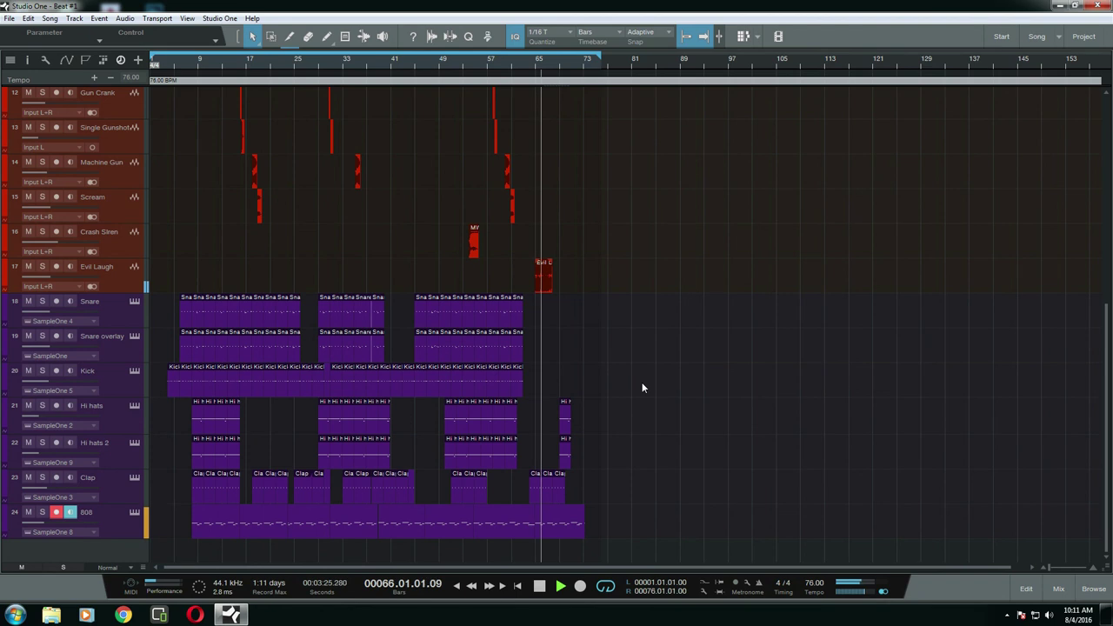
{"action": "scroll", "coordinate": [641, 388], "scroll_direction": "up", "scroll_amount": 11}
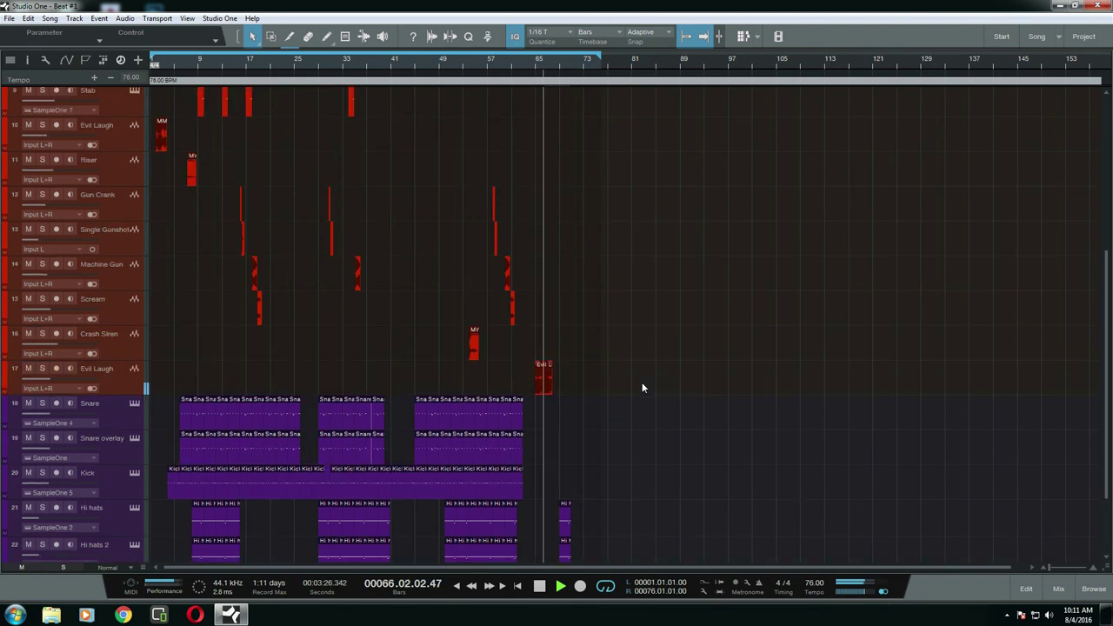